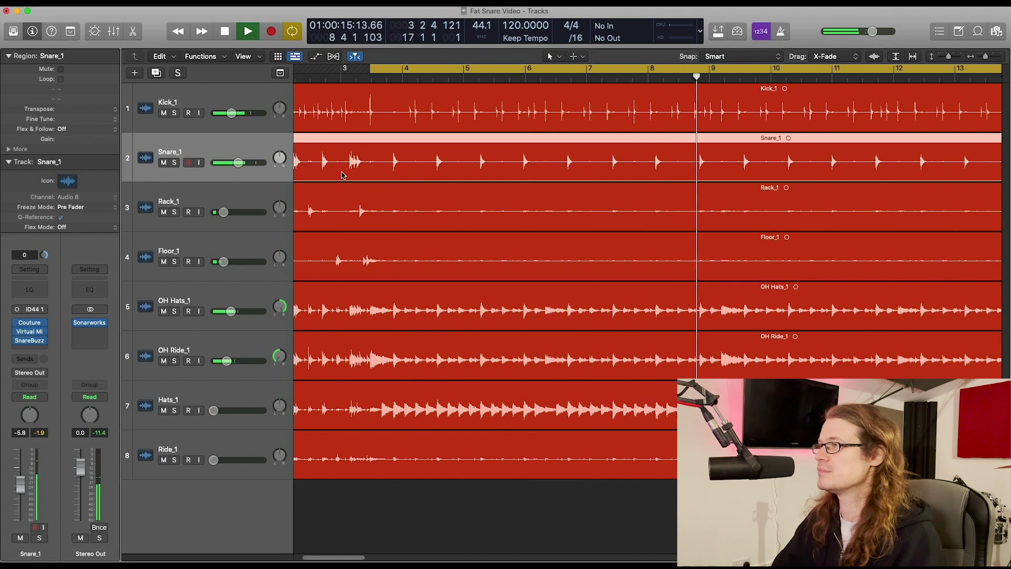
Stop playback, solo the Snare_1 track, and open its Couture plug-in
key(space)
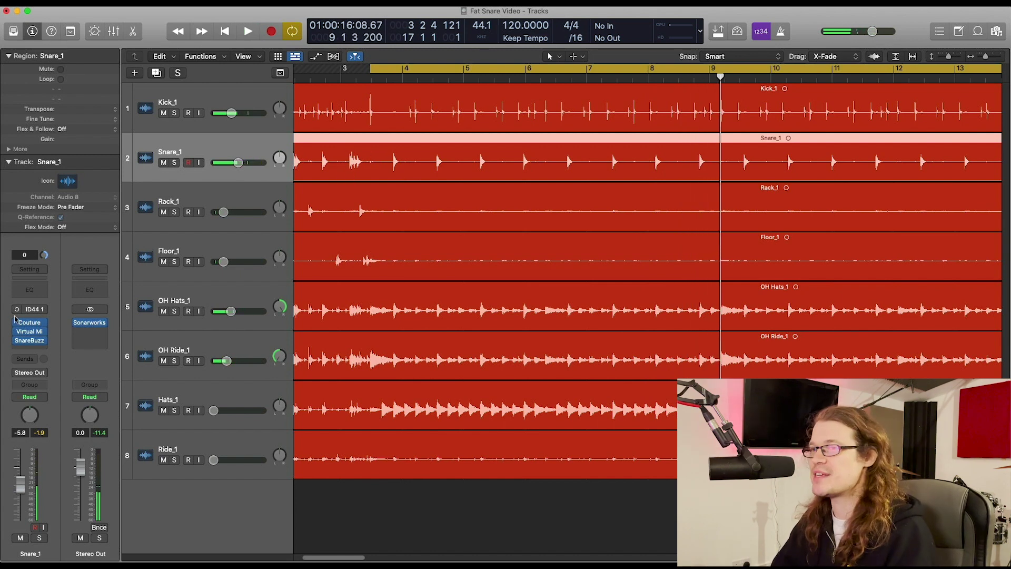
click(174, 163)
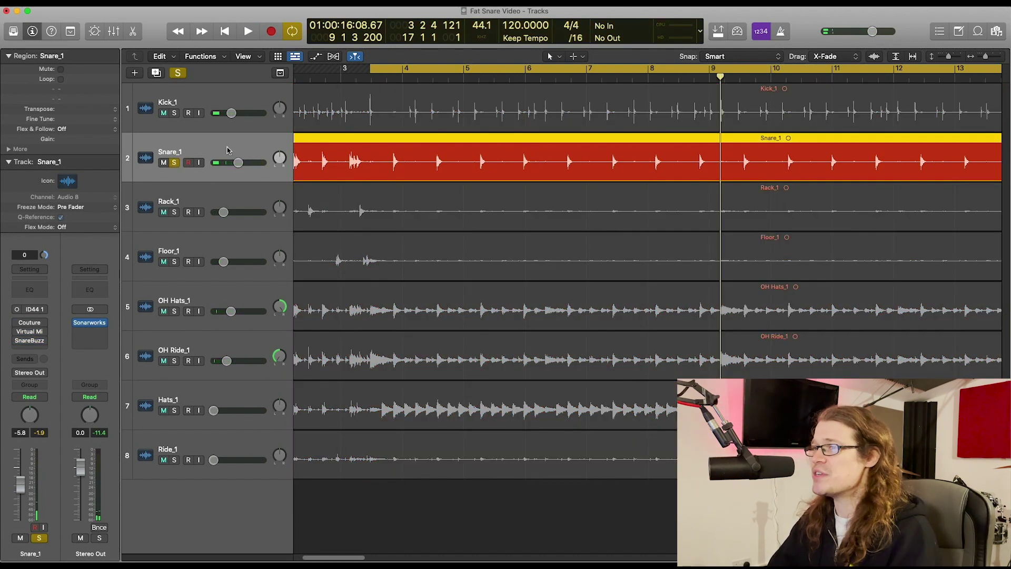
click(29, 322)
drag(548, 107, 552, 84)
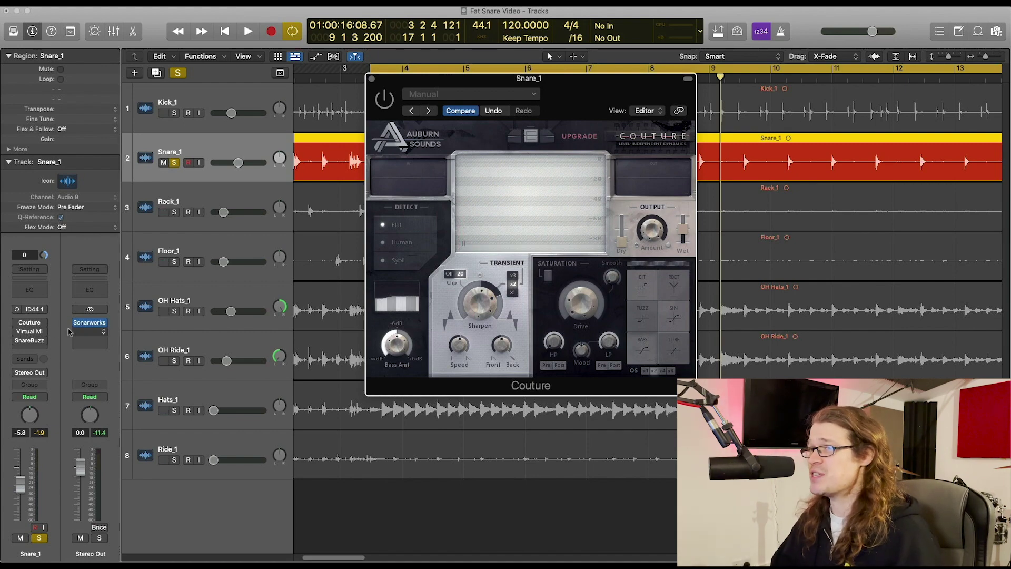
View the Virtual Mix Rack and SnareBuzz plug-ins on Snare_1, leaving only Couture open
click(31, 332)
drag(570, 85, 562, 57)
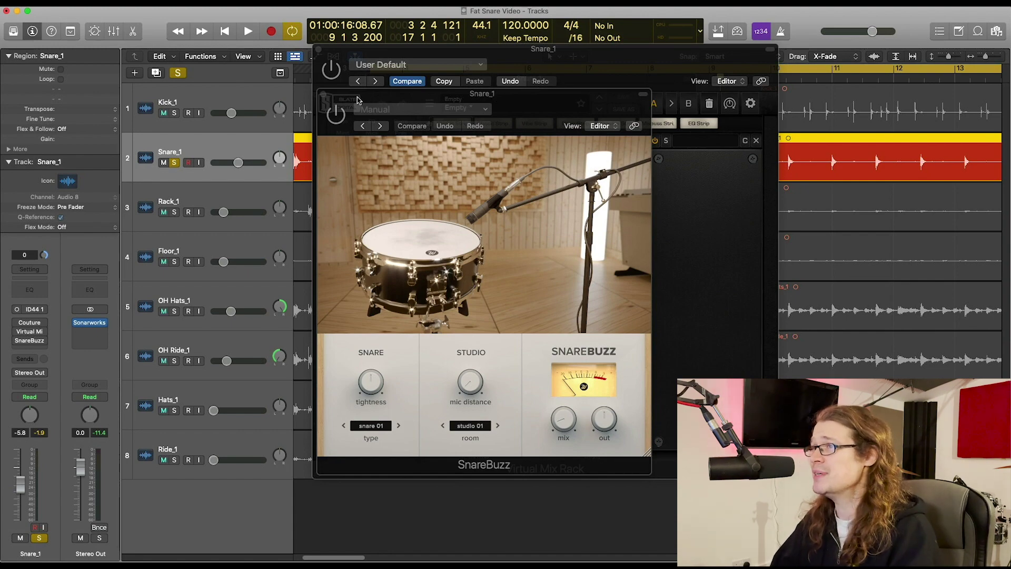
click(318, 50)
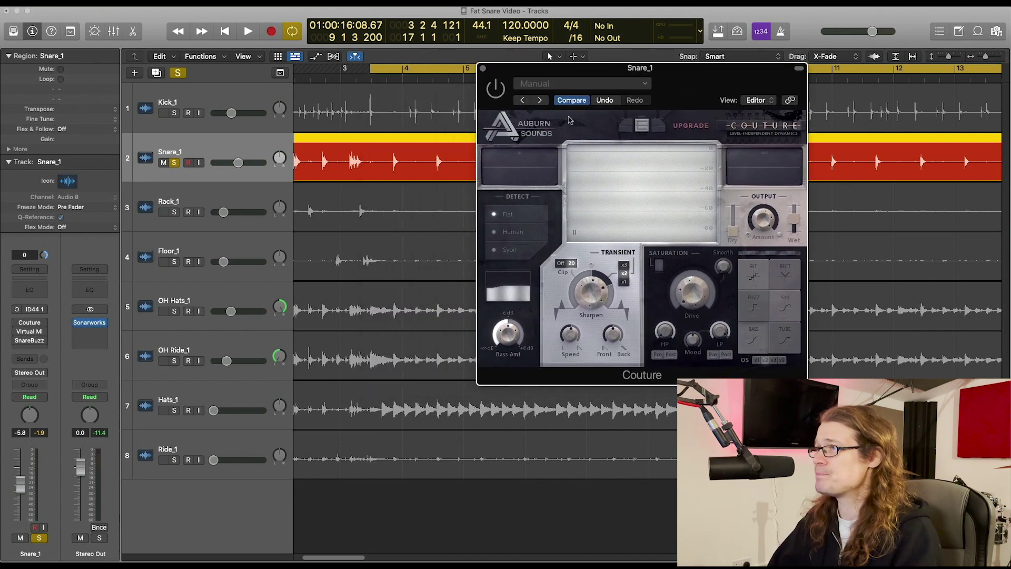
Play the soloed snare dry and enable Couture during playback to hear its effect
key(space)
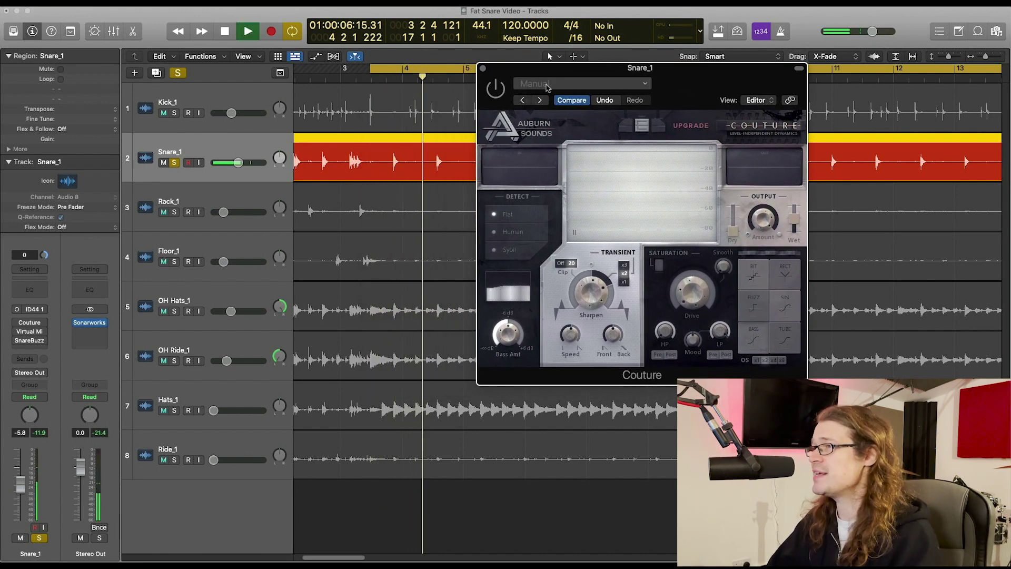
click(496, 89)
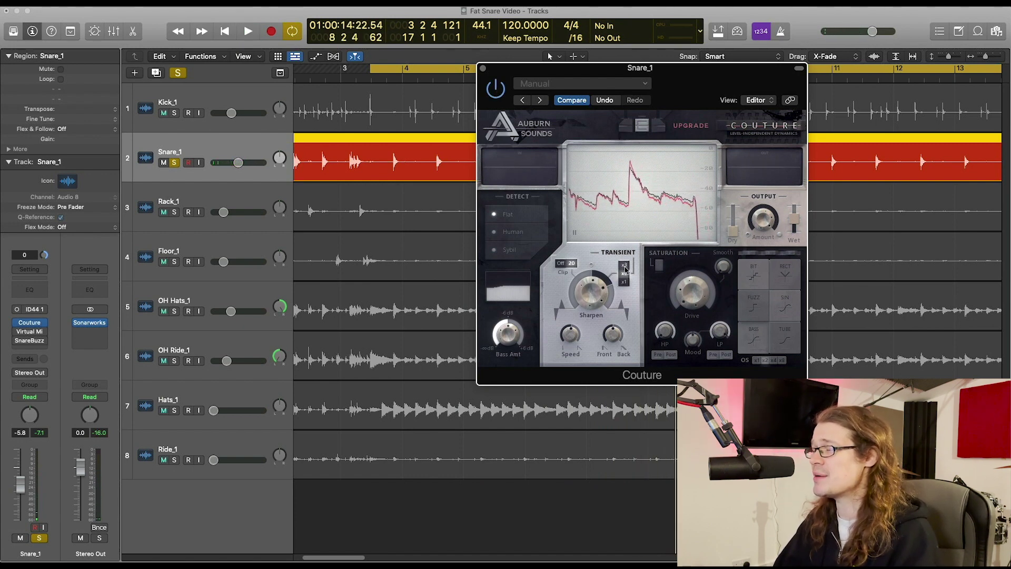
Audition the snare with Couture's Transient range at x3, and compare it with the x2 setting
click(625, 272)
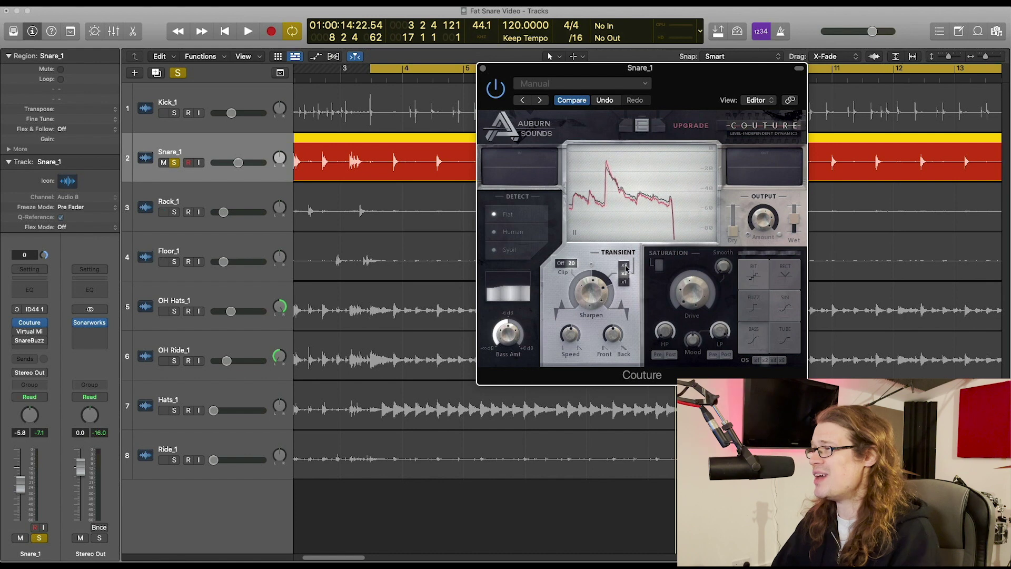
click(625, 266)
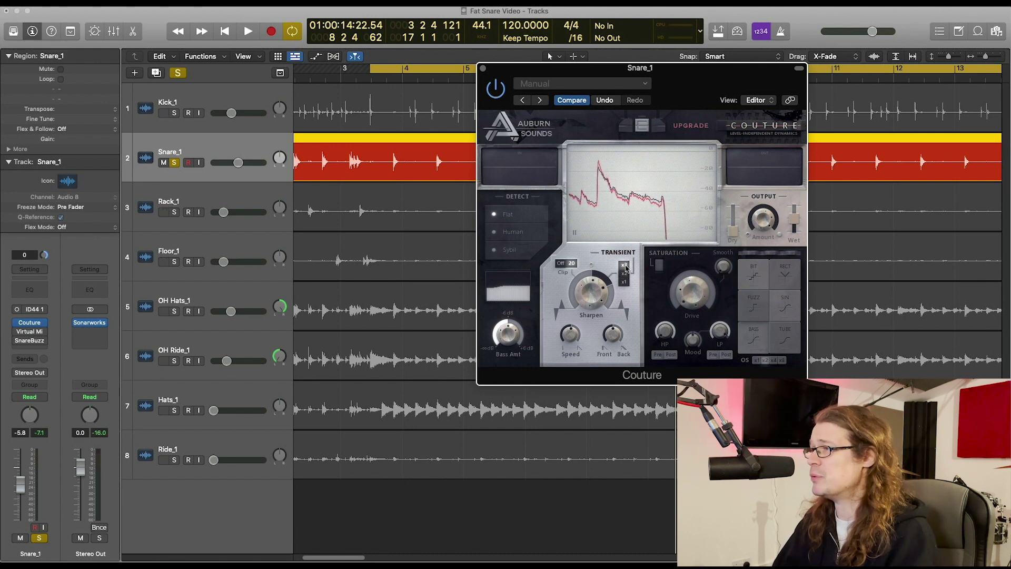
key(space)
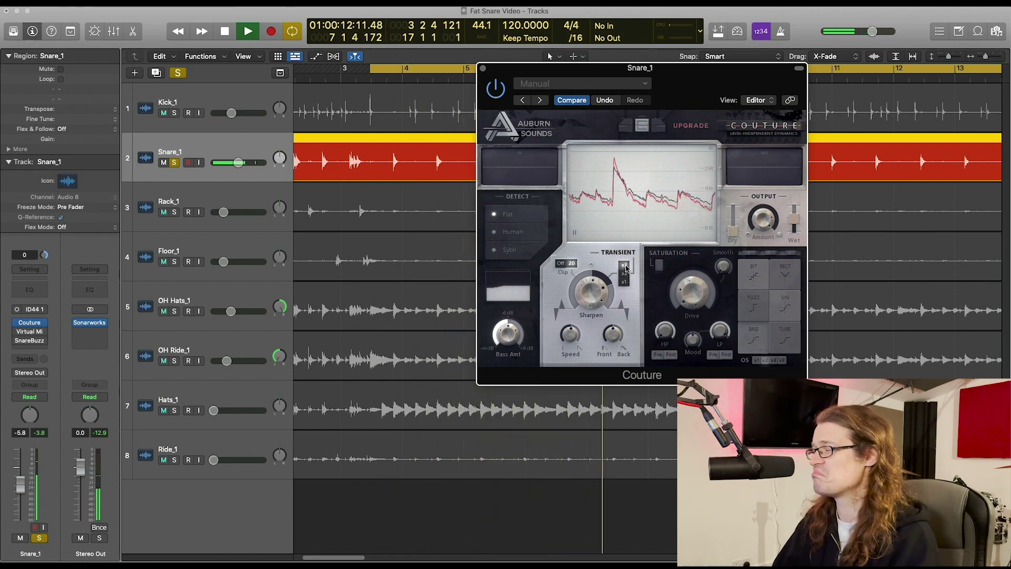
key(space)
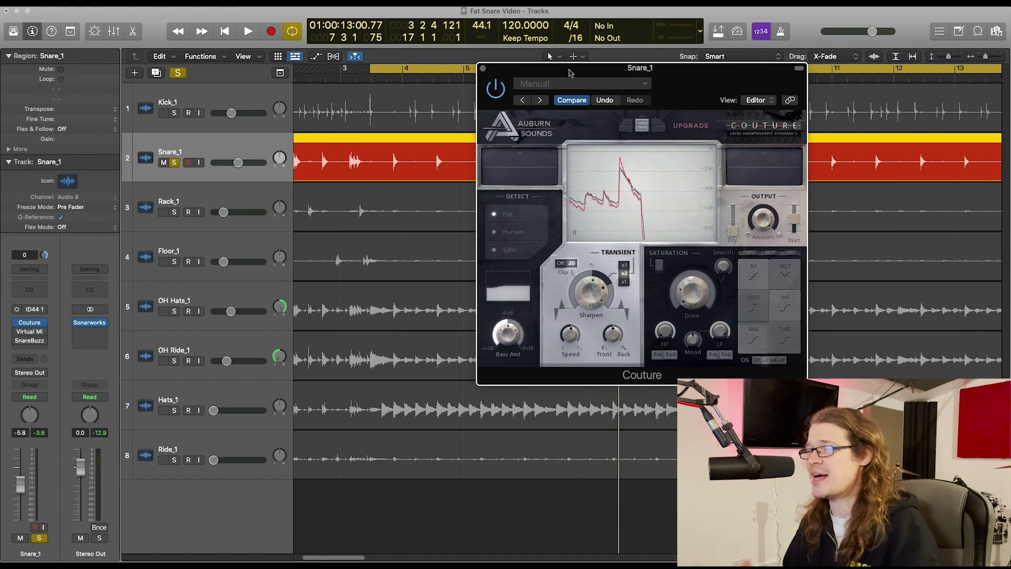
key(space)
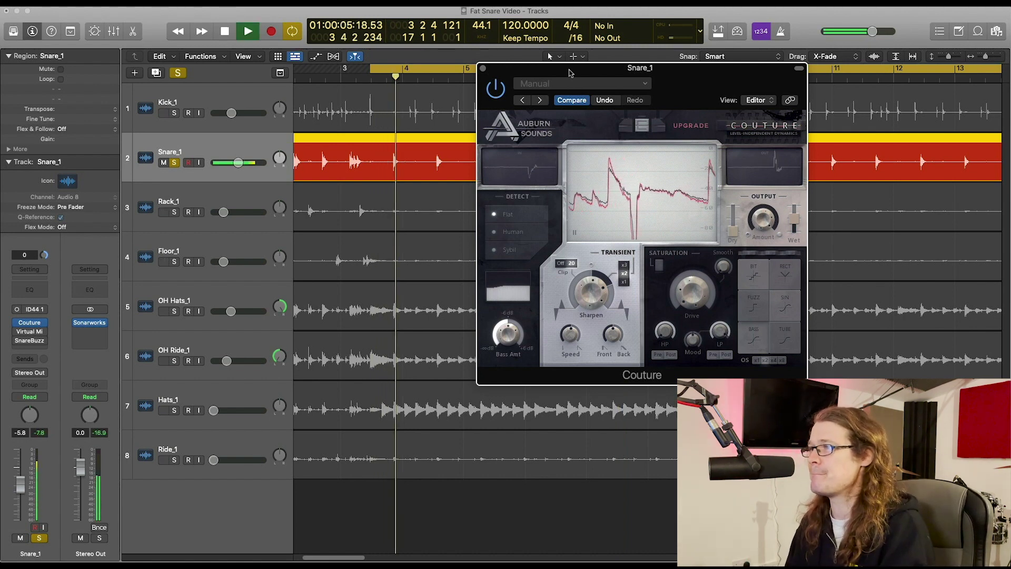
key(space)
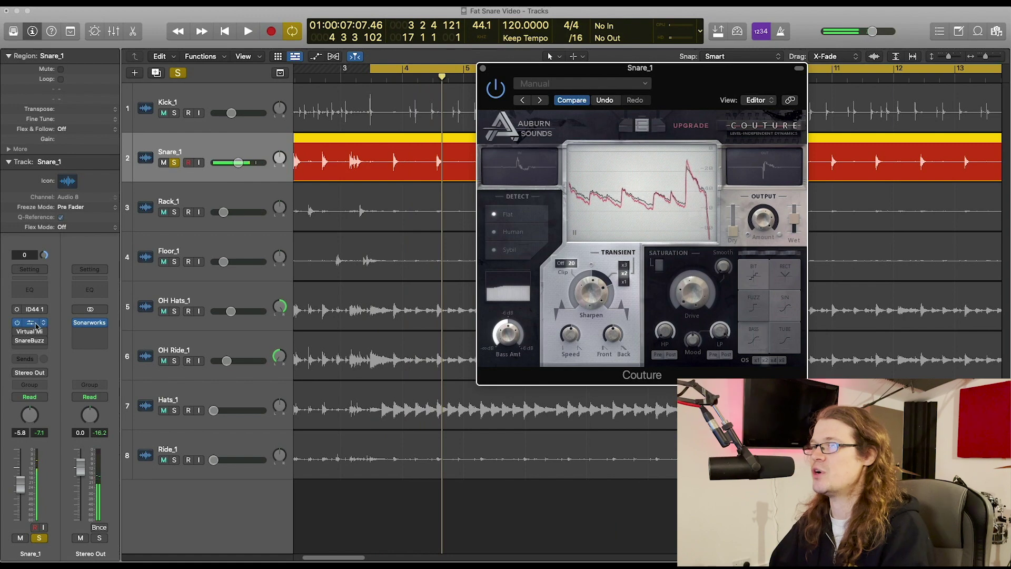
Open Virtual Mix Rack on Snare_1 and enable its Revival processing while auditioning the snare
click(29, 332)
drag(561, 59, 577, 44)
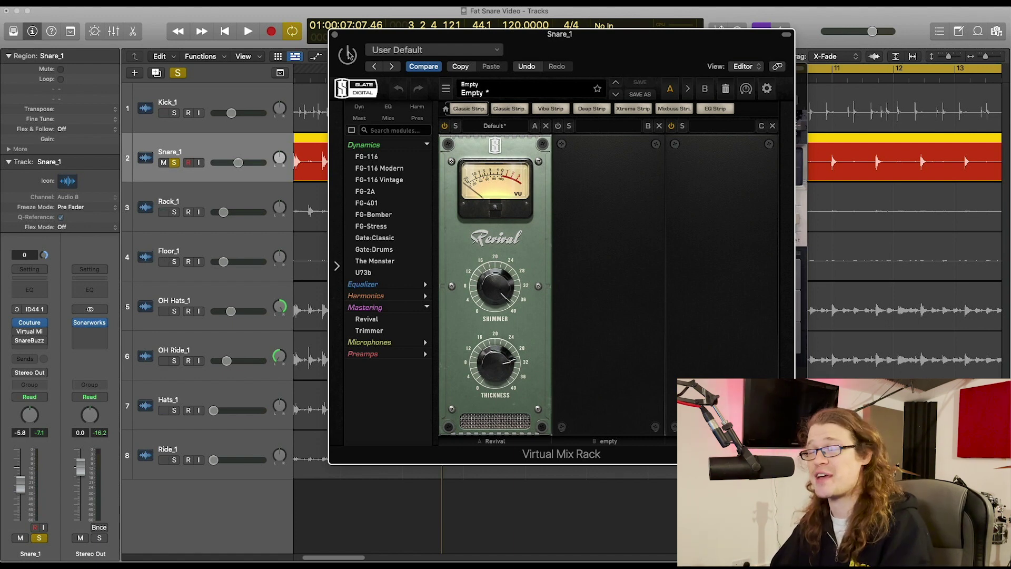
key(space)
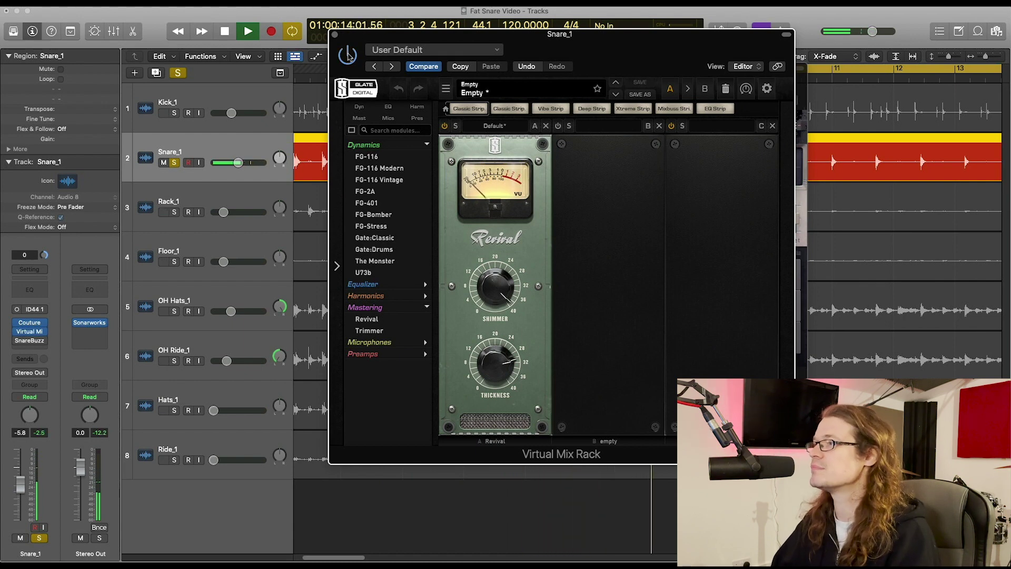
key(space)
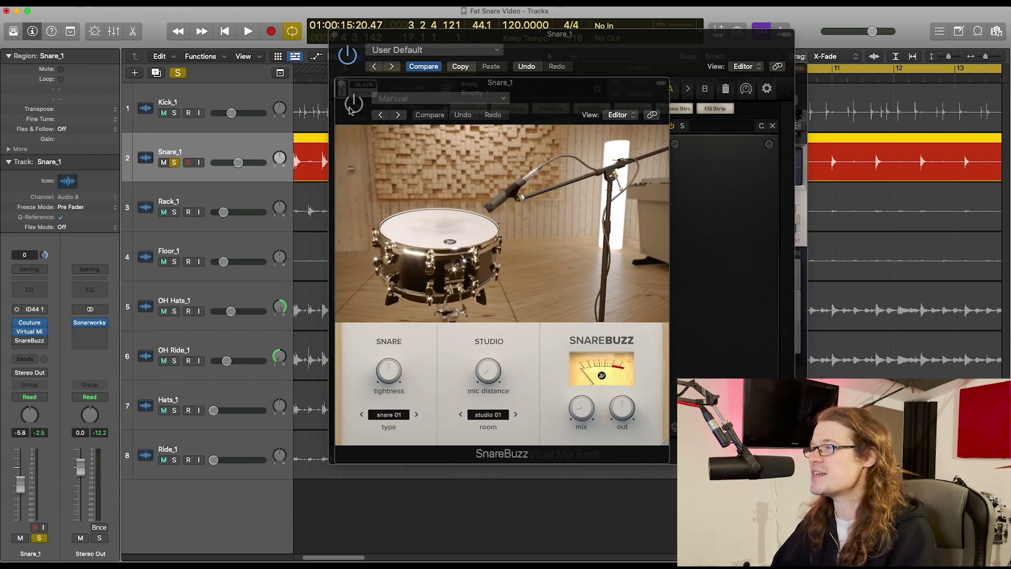
Enable SnareBuzz on Snare_1 and audition the soloed snare through it
key(space)
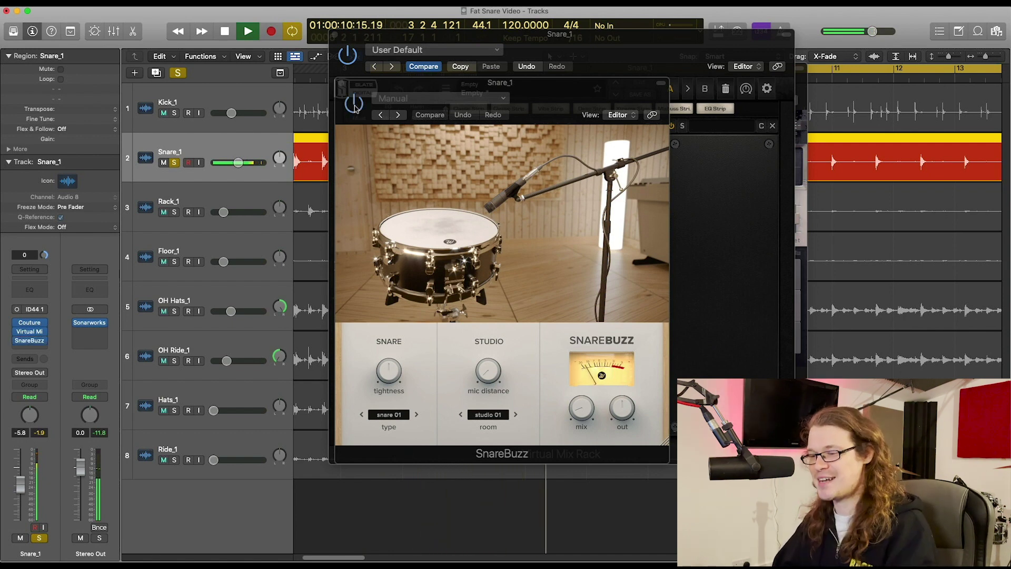
key(space)
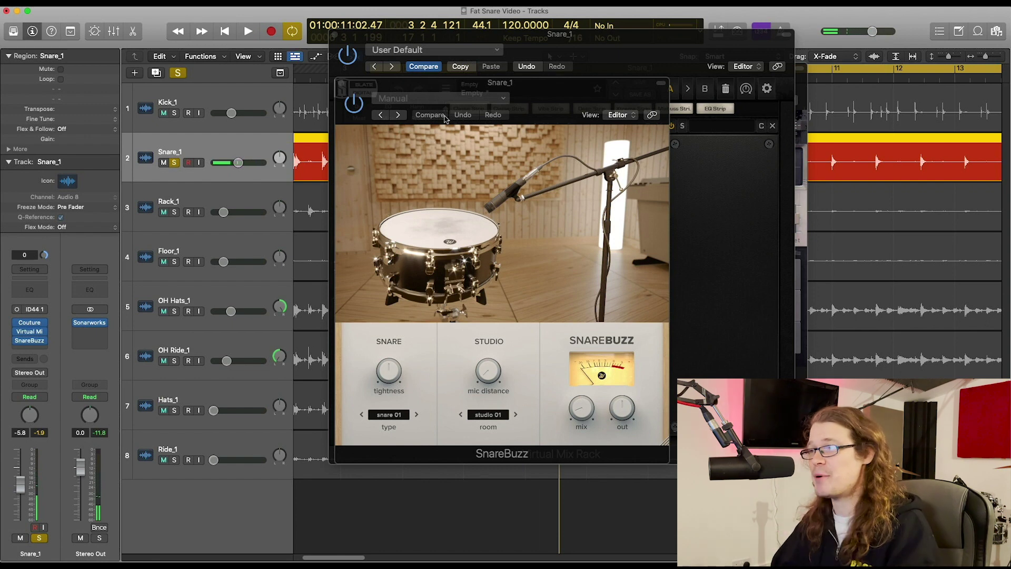
Audition alternative SnareBuzz snare types such as 03, 04 and 05, returning to snare 01
mouse_move(389, 373)
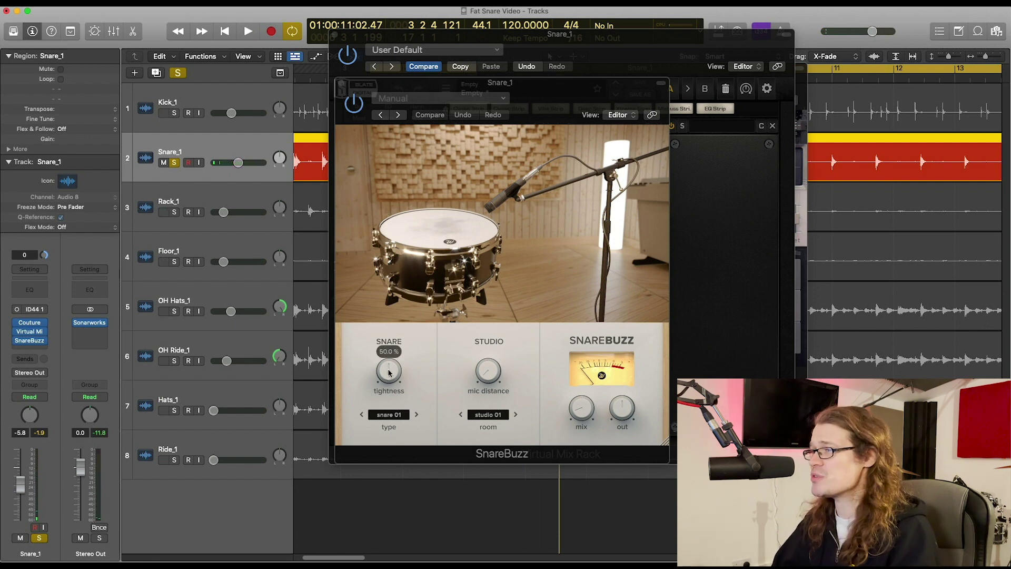
click(416, 415)
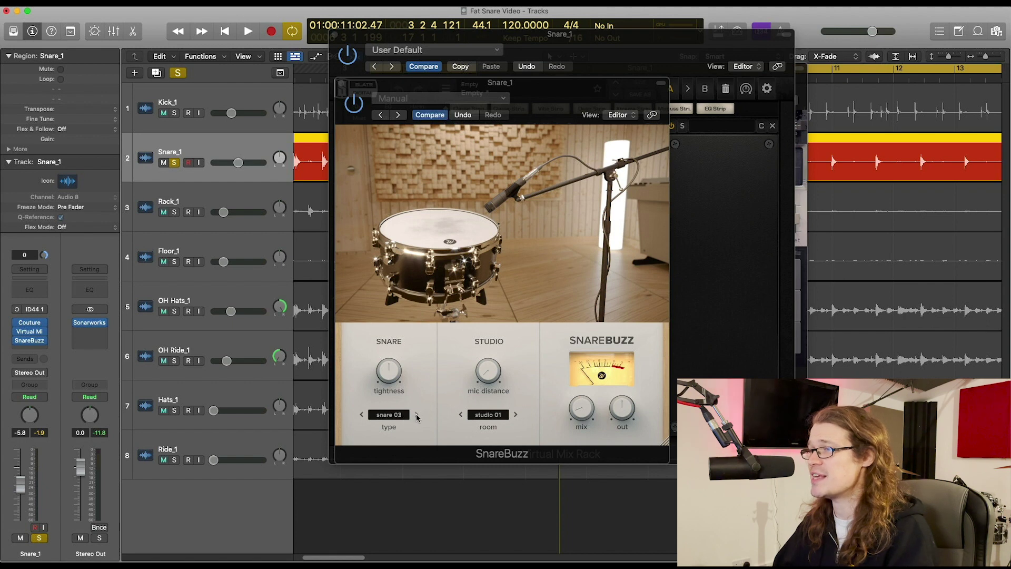
click(416, 415)
key(space)
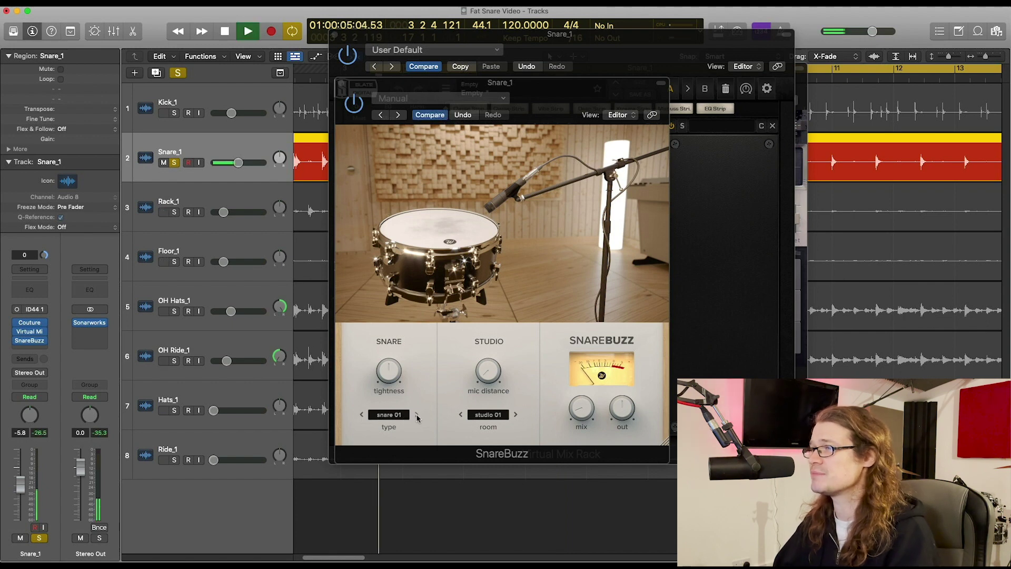
click(417, 415)
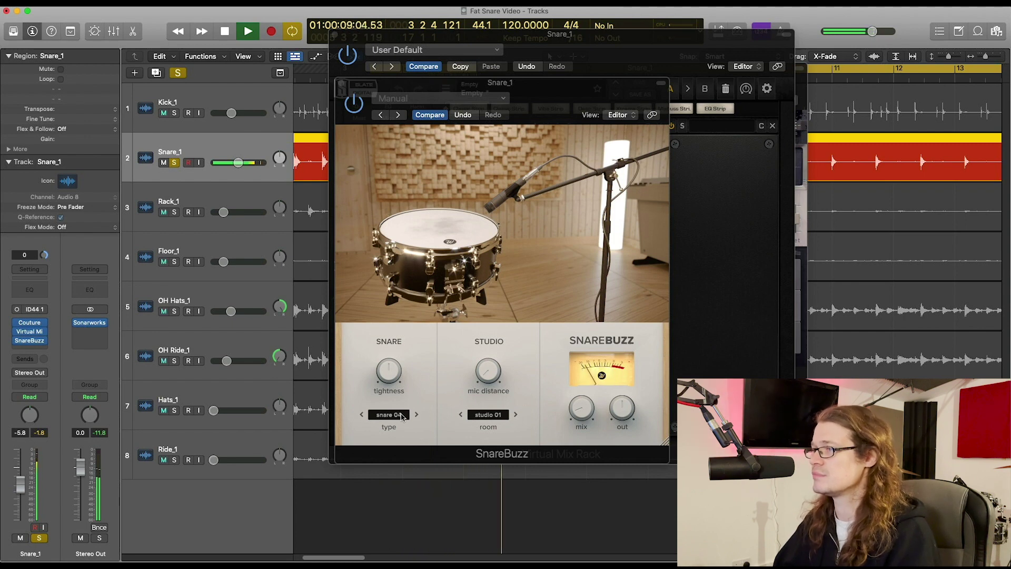
click(362, 415)
click(362, 415)
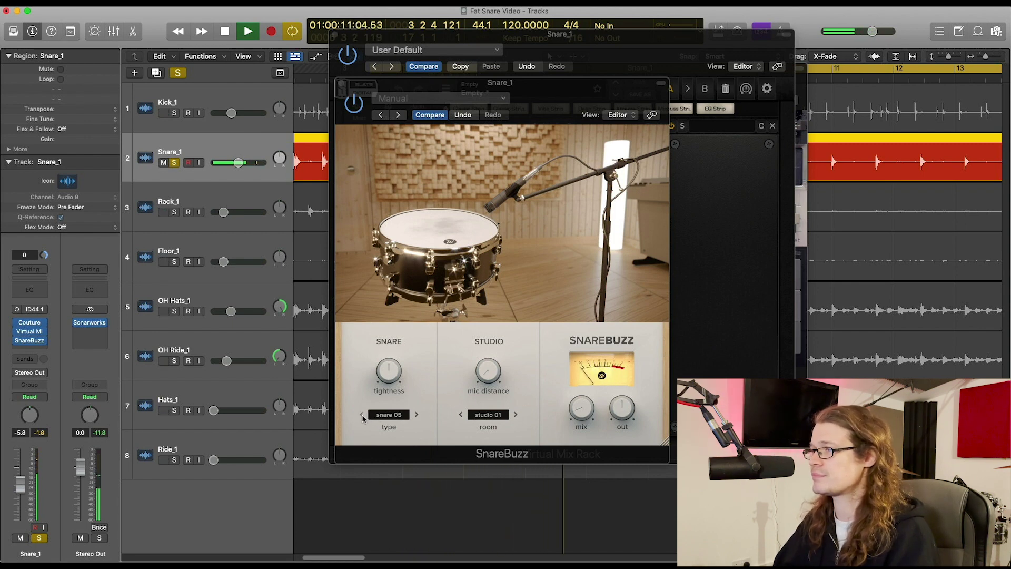
mouse_move(385, 378)
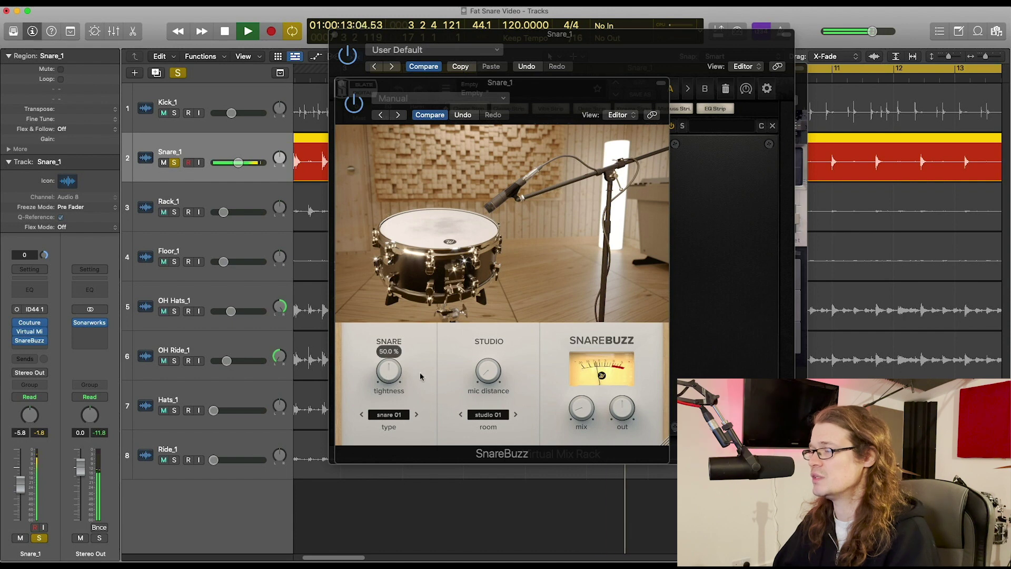
Audition SnareBuzz with the mic distance raised to about 68.9 %, and return the distance to 0 %
mouse_move(494, 376)
key(space)
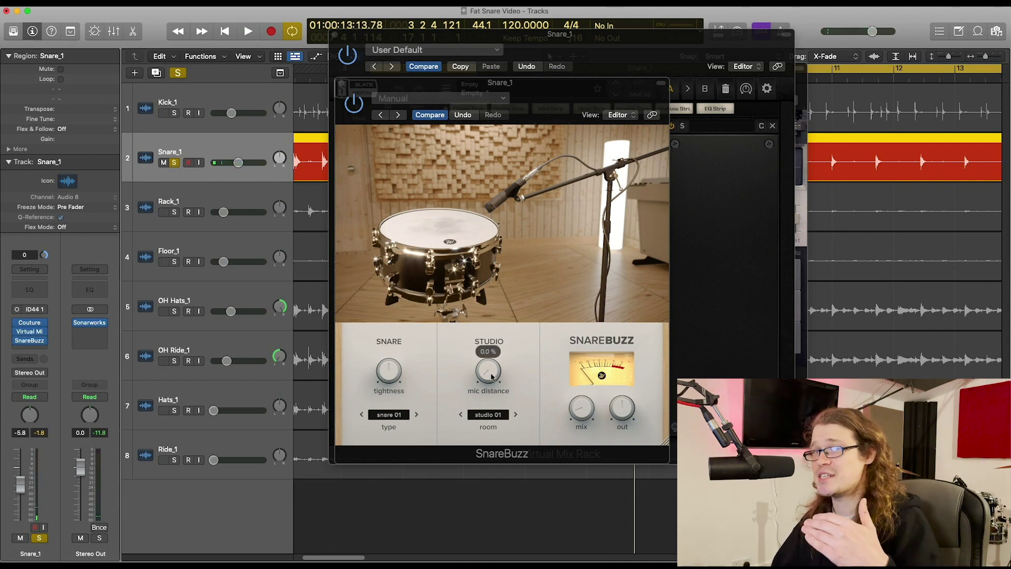
key(space)
drag(490, 378, 493, 355)
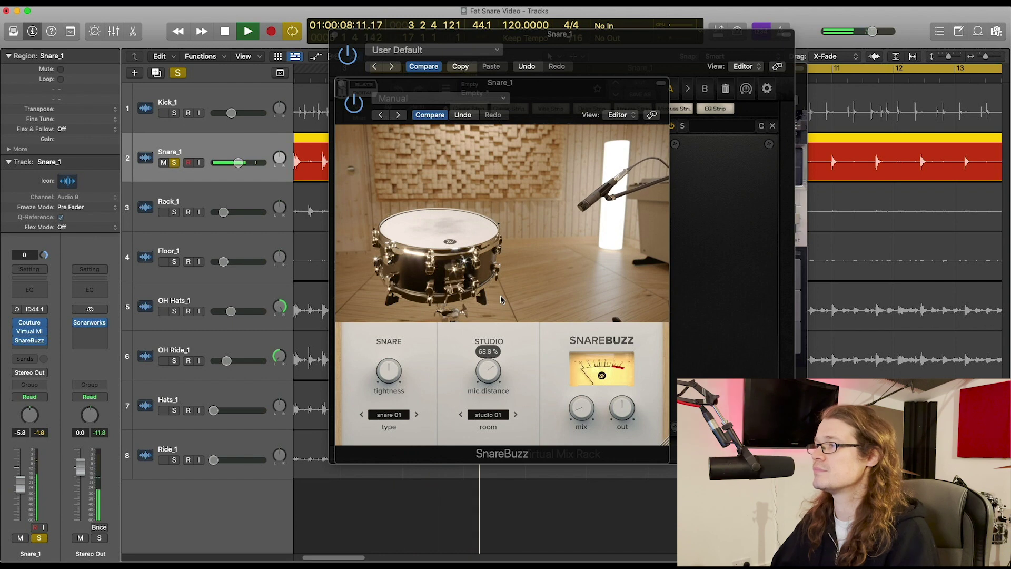
mouse_move(580, 387)
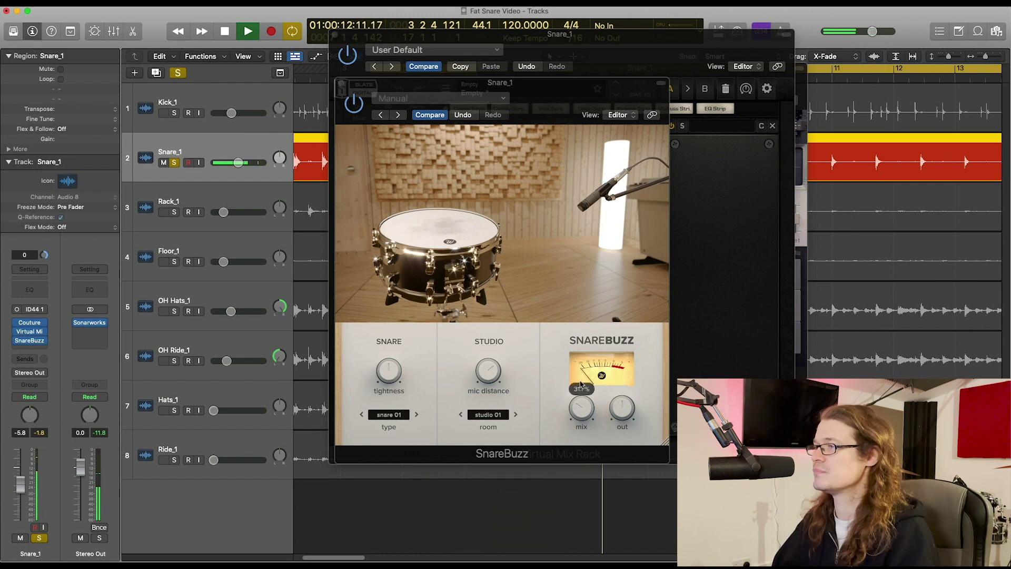
drag(488, 372, 494, 312)
key(space)
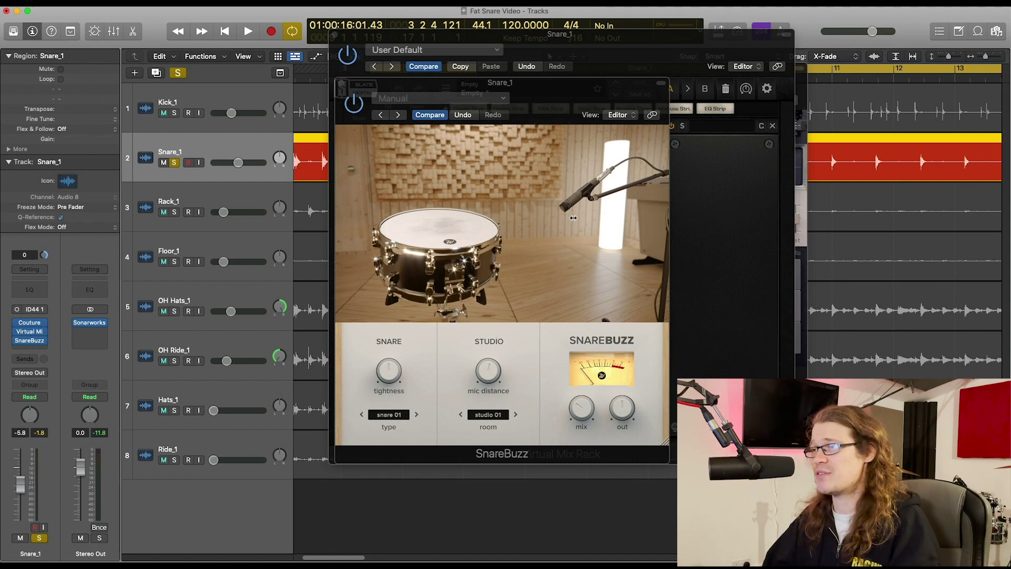
drag(490, 369, 507, 477)
Set the SnareBuzz mix to about 9.3 % while auditioning the snare, and close the open plug-in windows
drag(583, 408, 585, 472)
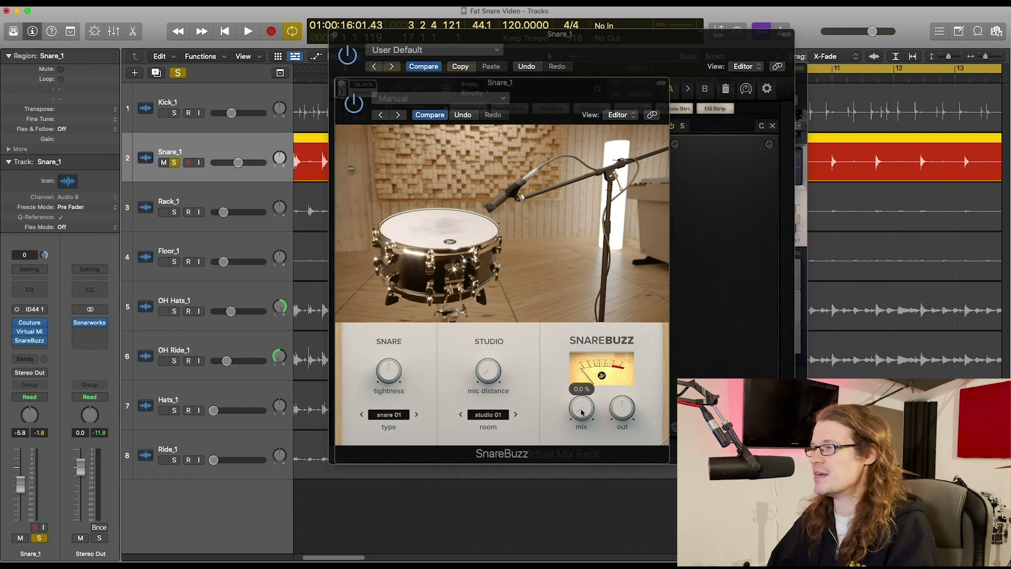
key(space)
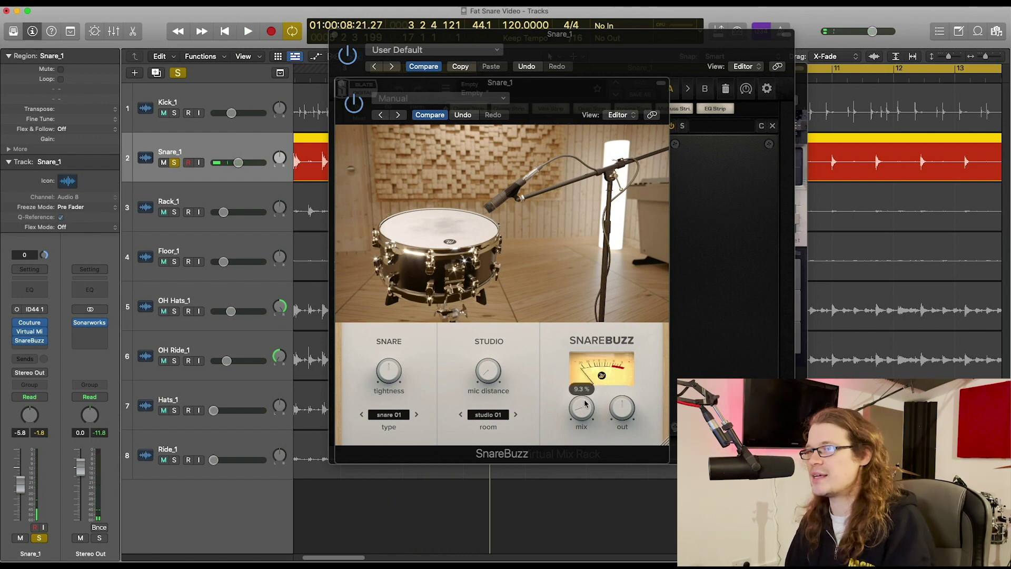
click(342, 86)
click(338, 35)
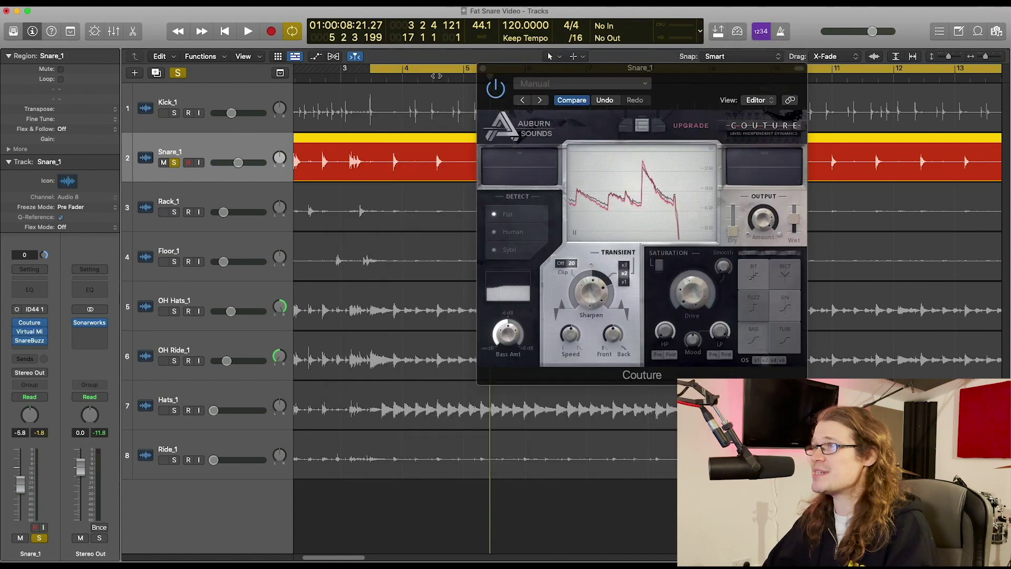
click(483, 69)
Play the soloed snare with its inserts bypassed, and re-enable Couture, Virtual Mix Rack and SnareBuzz during playback
key(space)
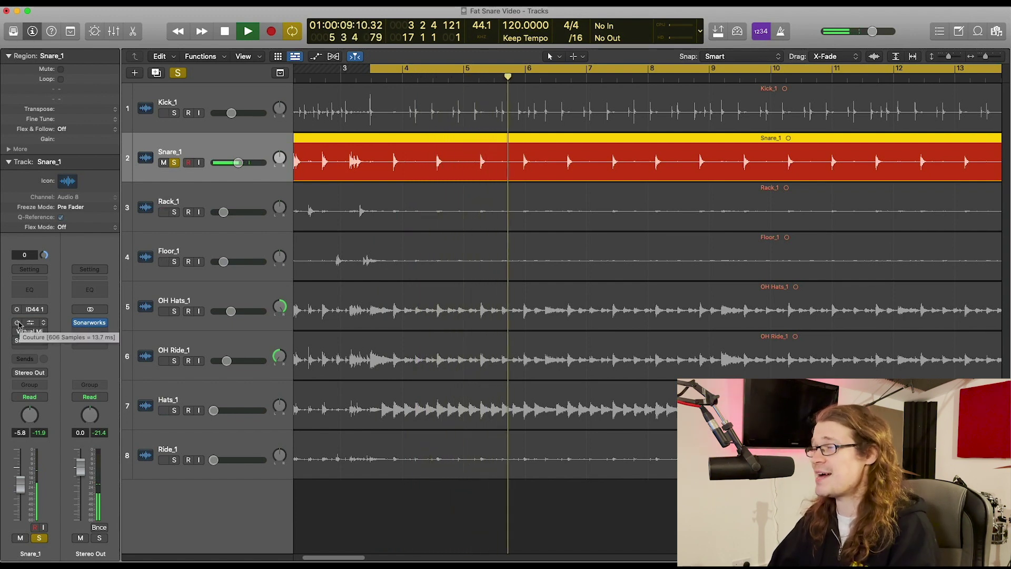
click(18, 340)
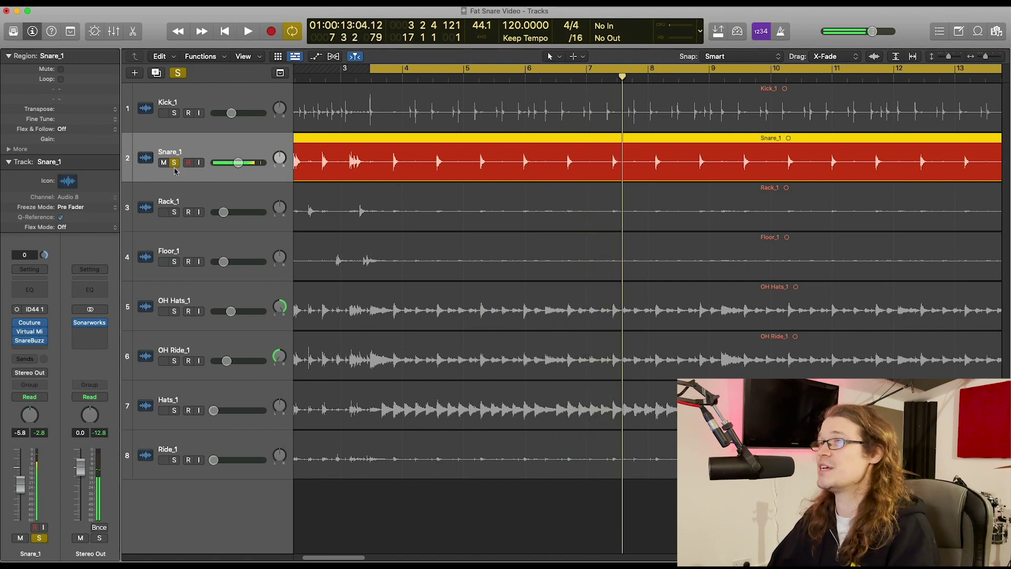
Unsolo Snare_1 and play the full drum kit to hear the processed snare in context
click(173, 163)
key(super+a)
click(373, 77)
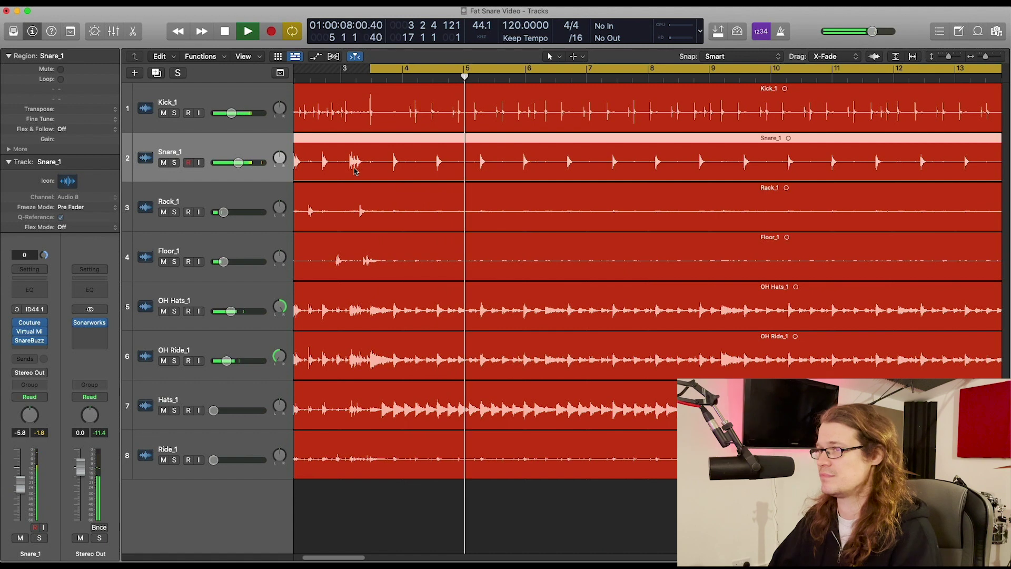
mouse_move(21, 325)
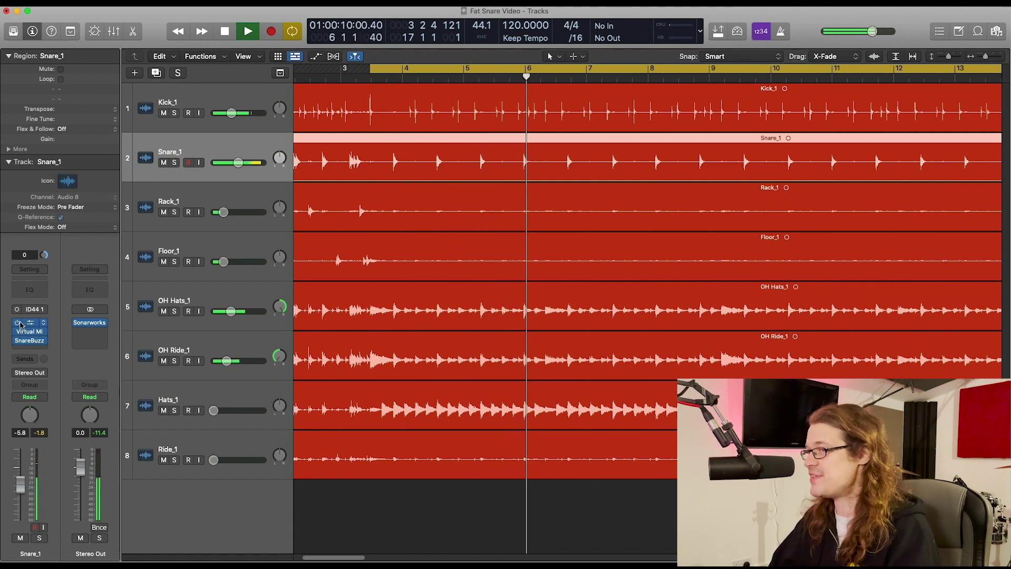
Compare the full kit with the Snare_1 inserts bypassed and re-enabled, and stop playback
alt+click(17, 340)
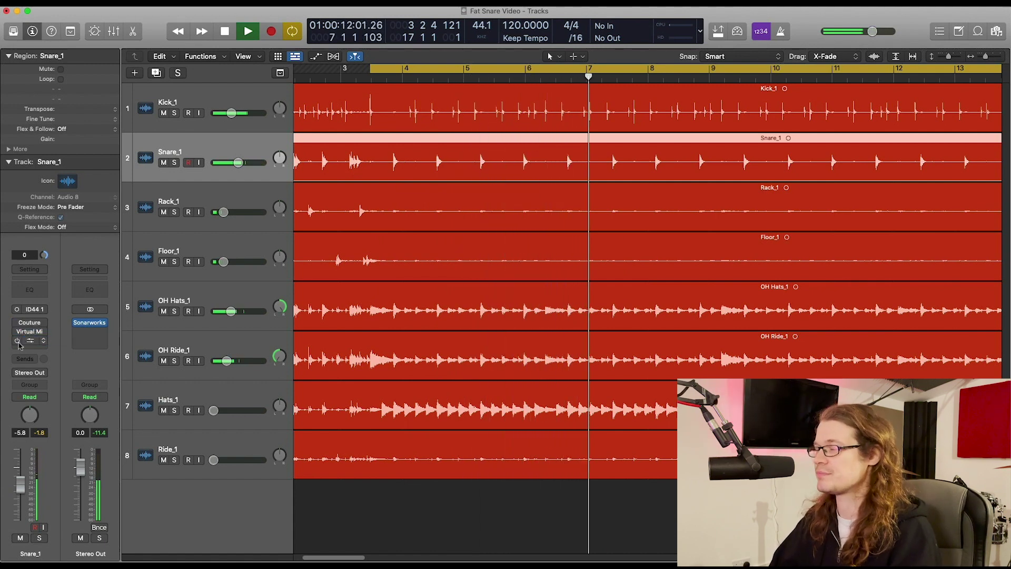
alt+click(17, 324)
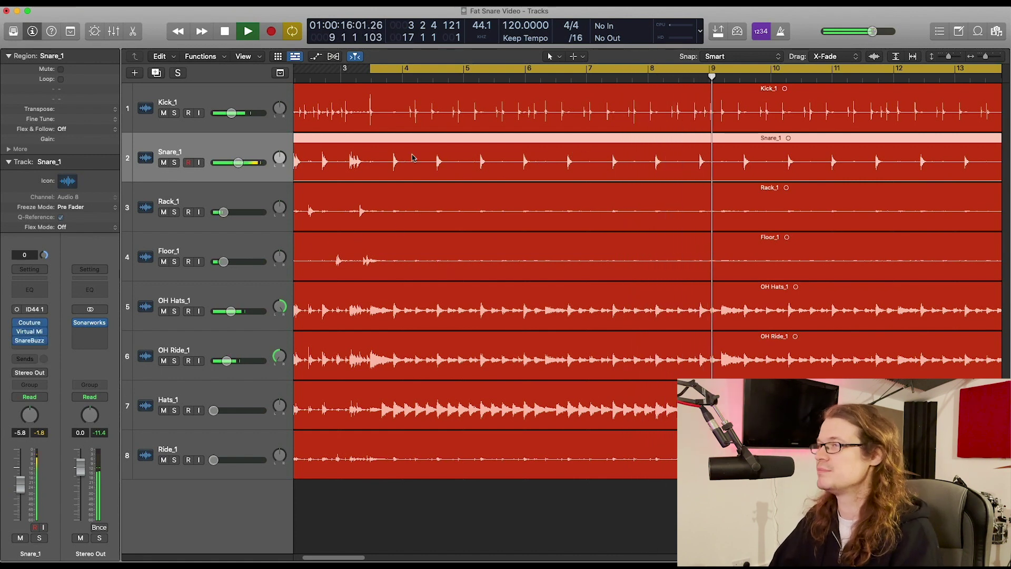
key(space)
Review the snare's Couture and Virtual Mix Rack Revival settings while the full kit plays, and close Virtual Mix Rack
click(29, 322)
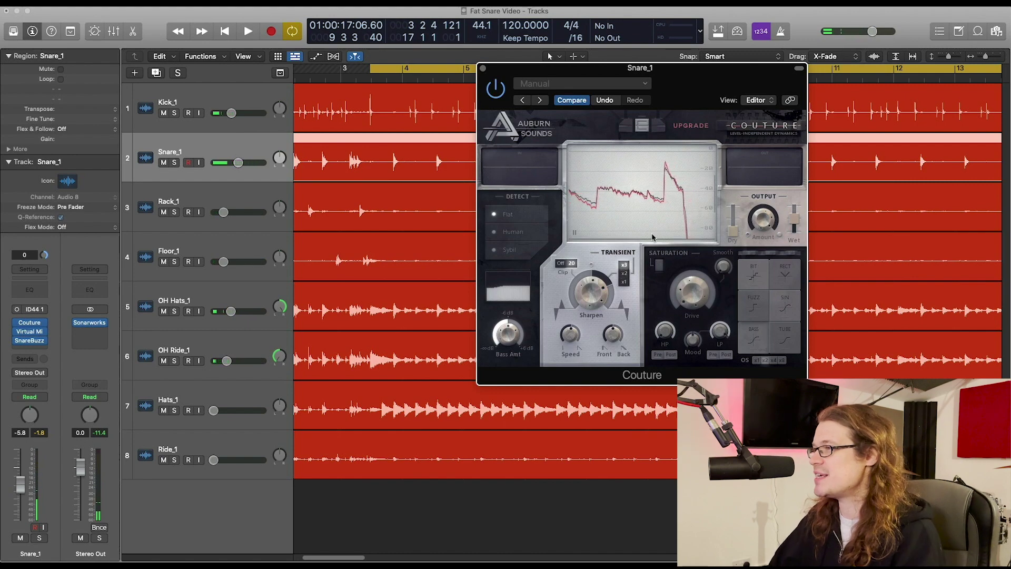
key(space)
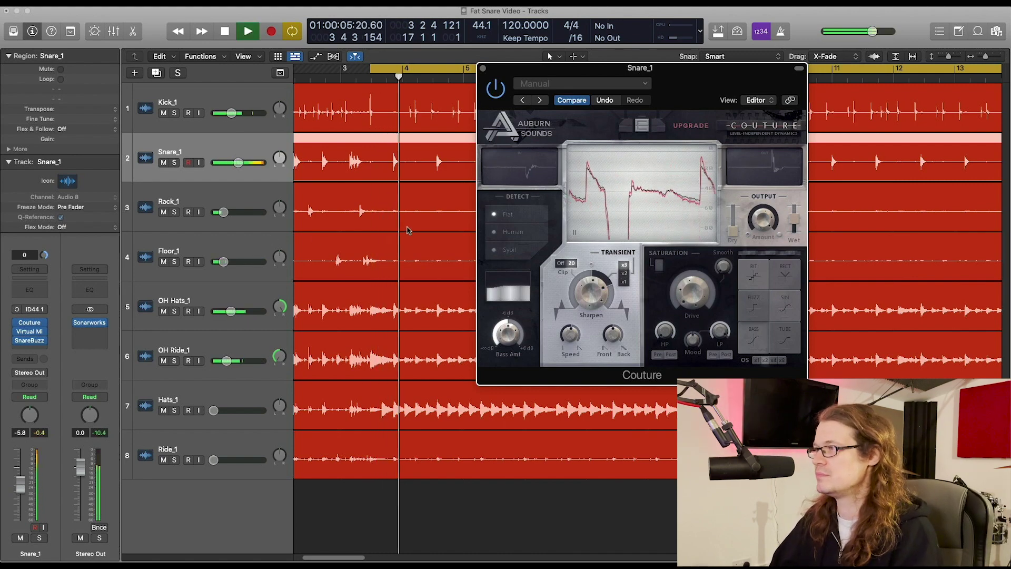
click(28, 331)
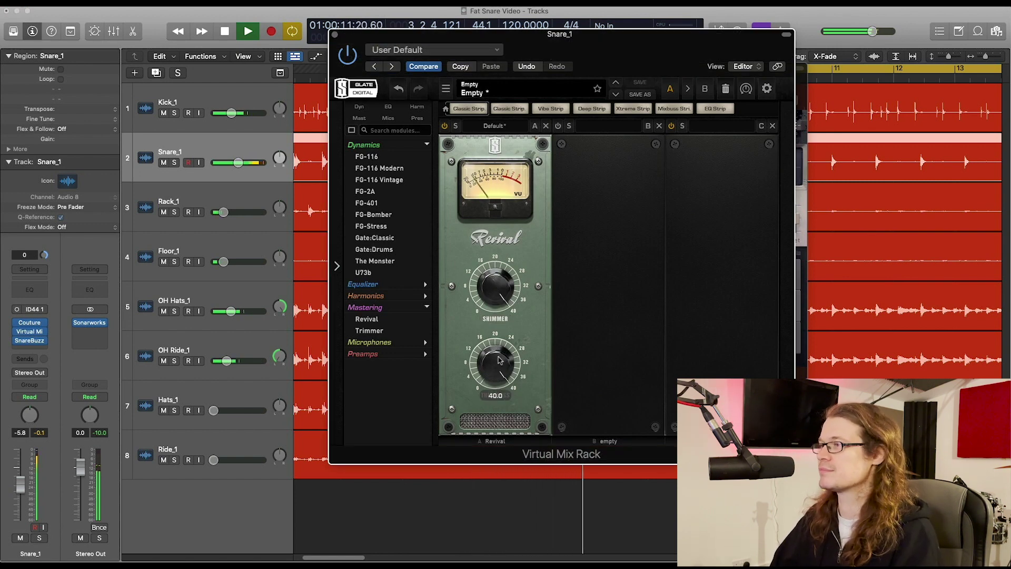
click(335, 34)
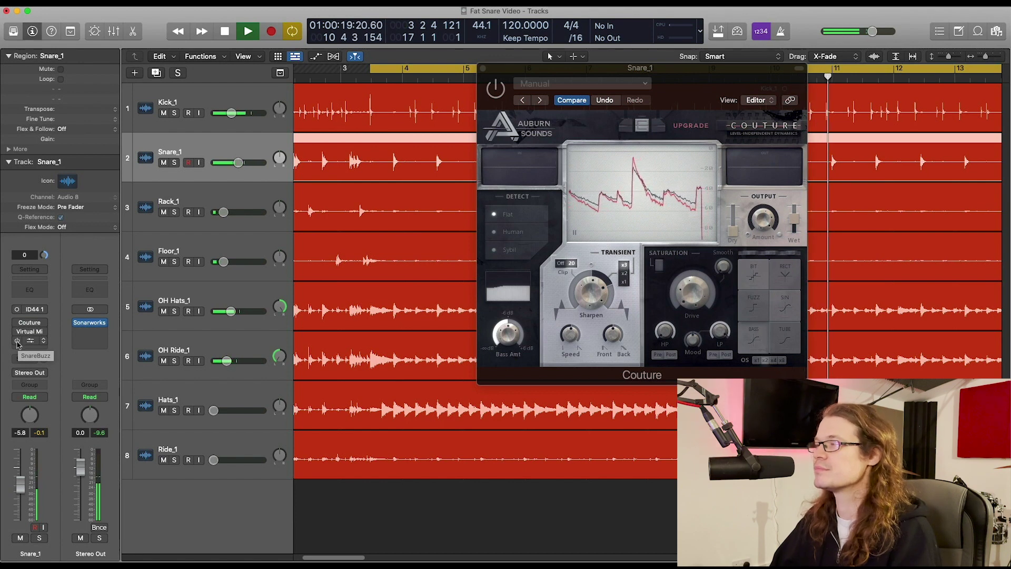
Re-enable the bypassed Snare_1 inserts during playback and reposition the Couture window
click(17, 341)
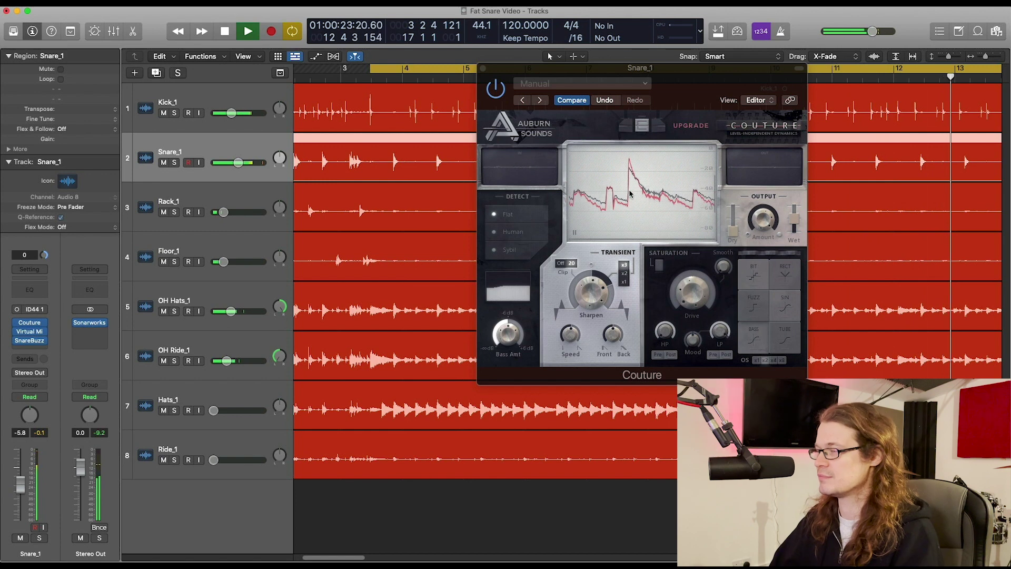
drag(514, 73, 495, 70)
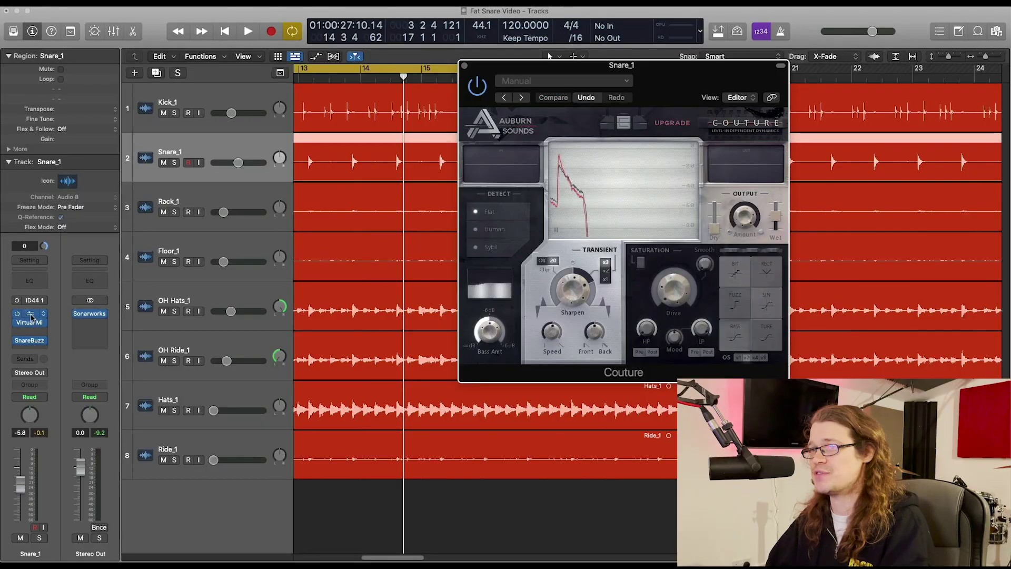
Move Couture after Virtual Mix Rack in the Snare_1 insert chain, and solo the snare during playback
drag(30, 330, 32, 333)
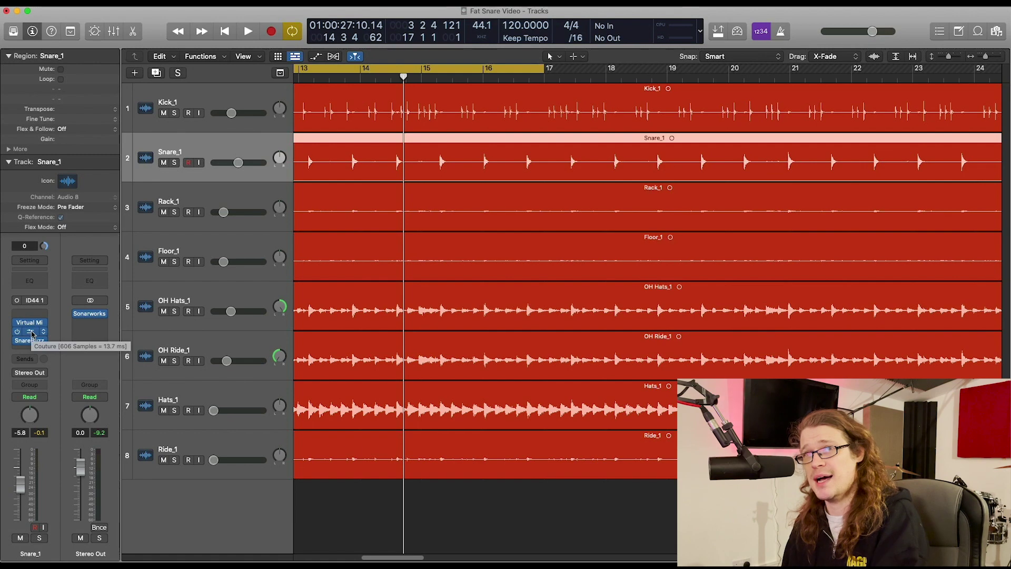
key(space)
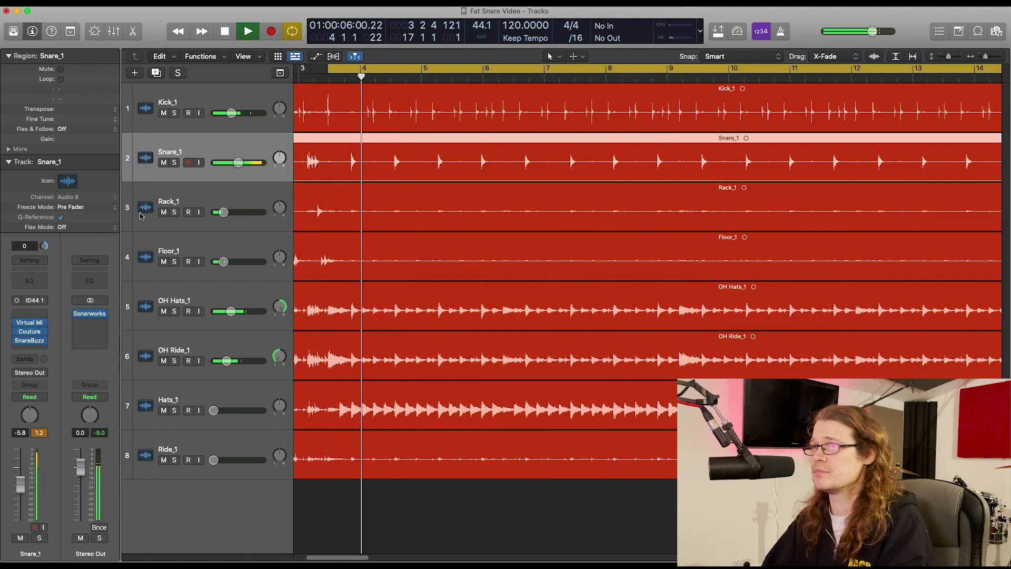
click(173, 164)
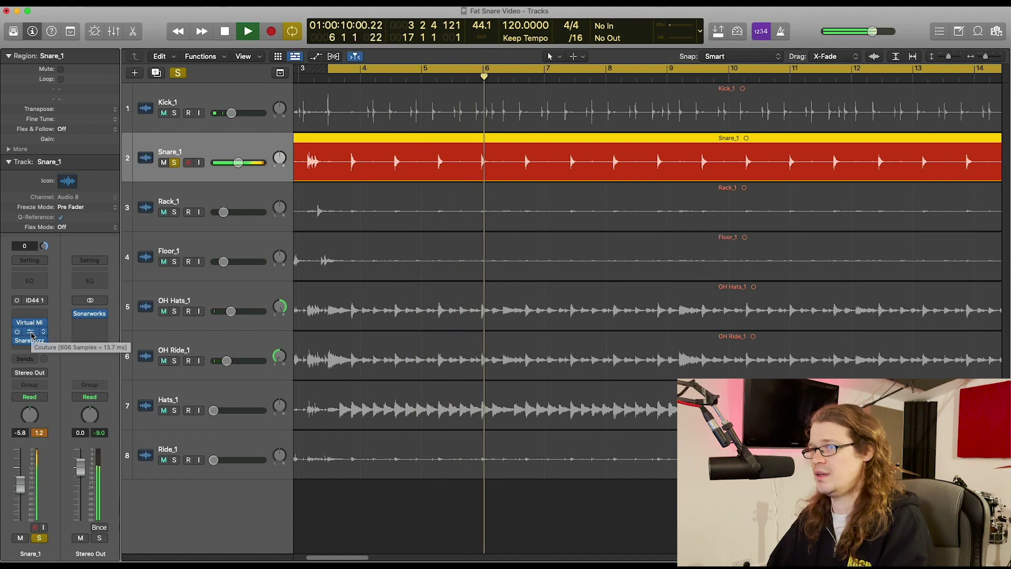
Audition the soloed snare with Couture placed back before Virtual Mix Rack and check its peak level
key(space)
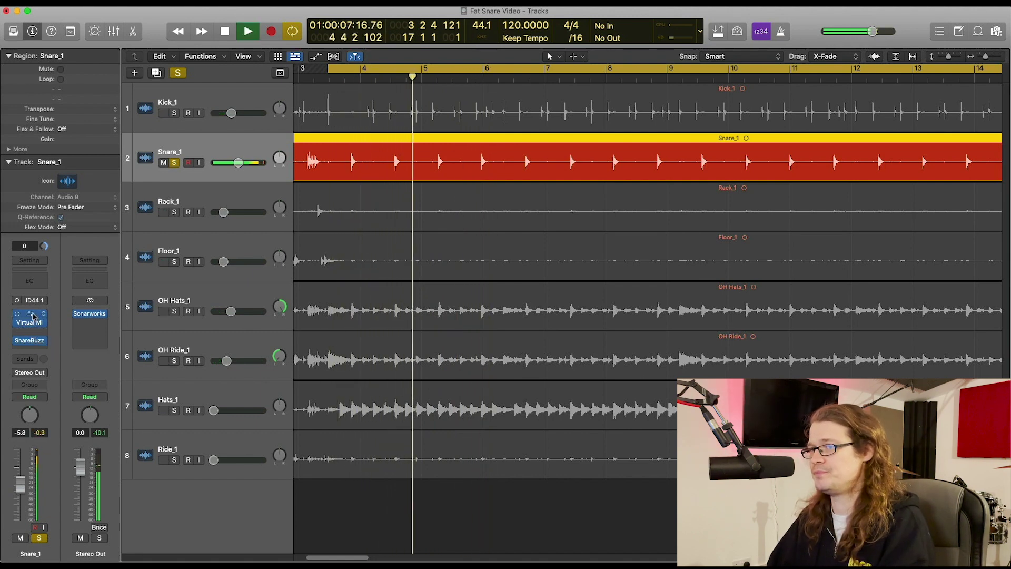
key(space)
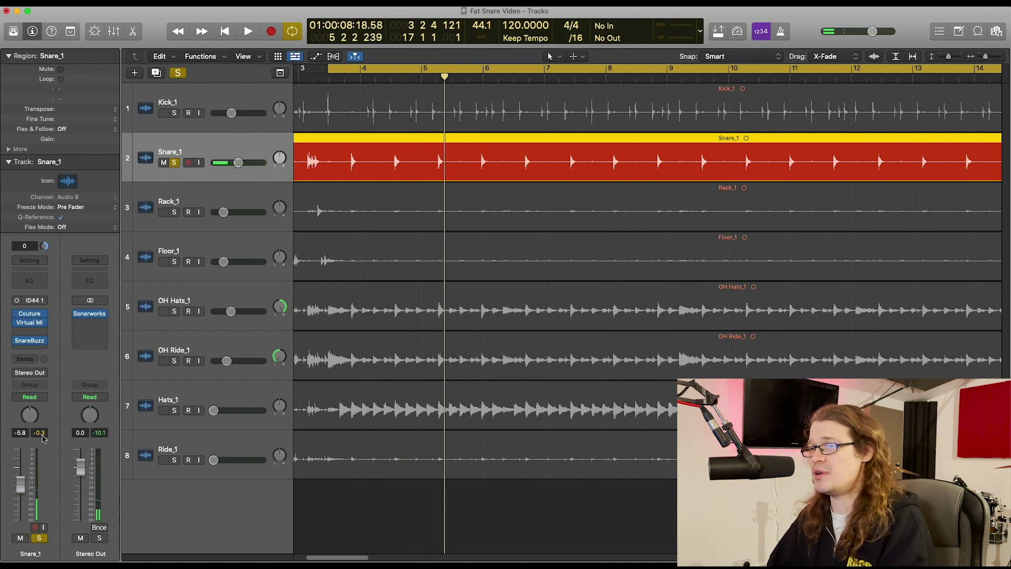
key(space)
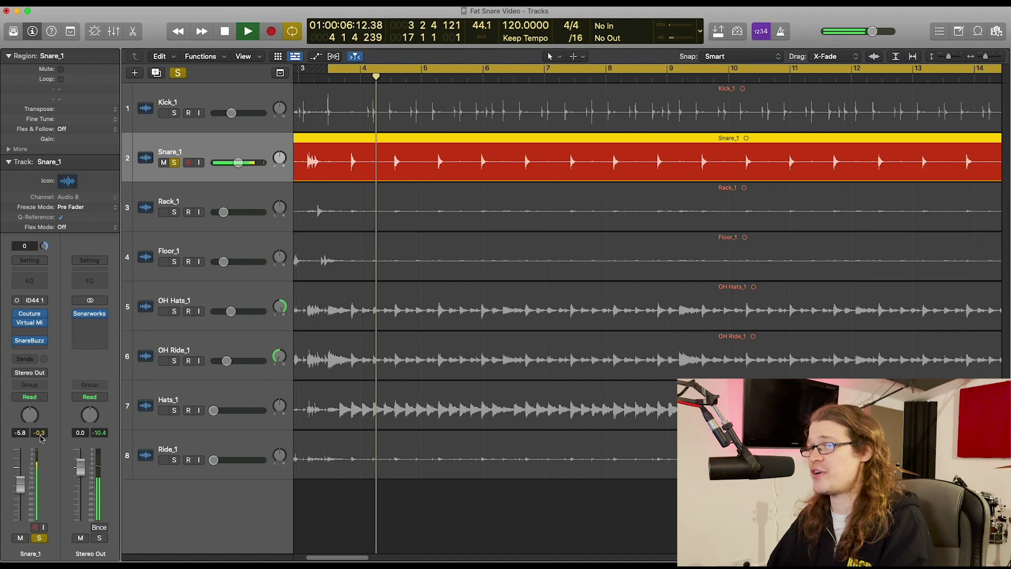
key(space)
Place Couture between Virtual Mix Rack and SnareBuzz again, and play the soloed snare to compare its peak level
mouse_move(30, 315)
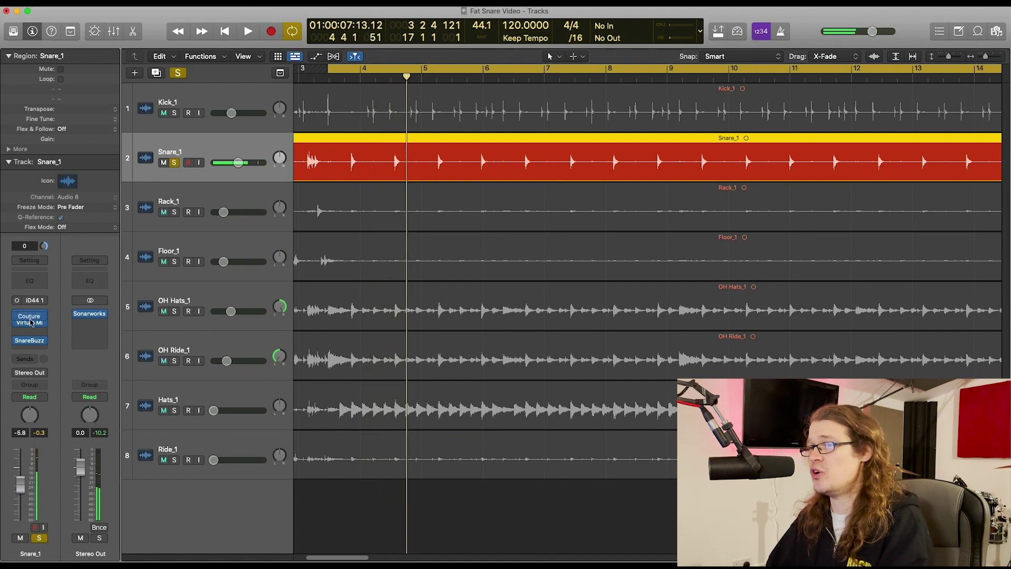
key(space)
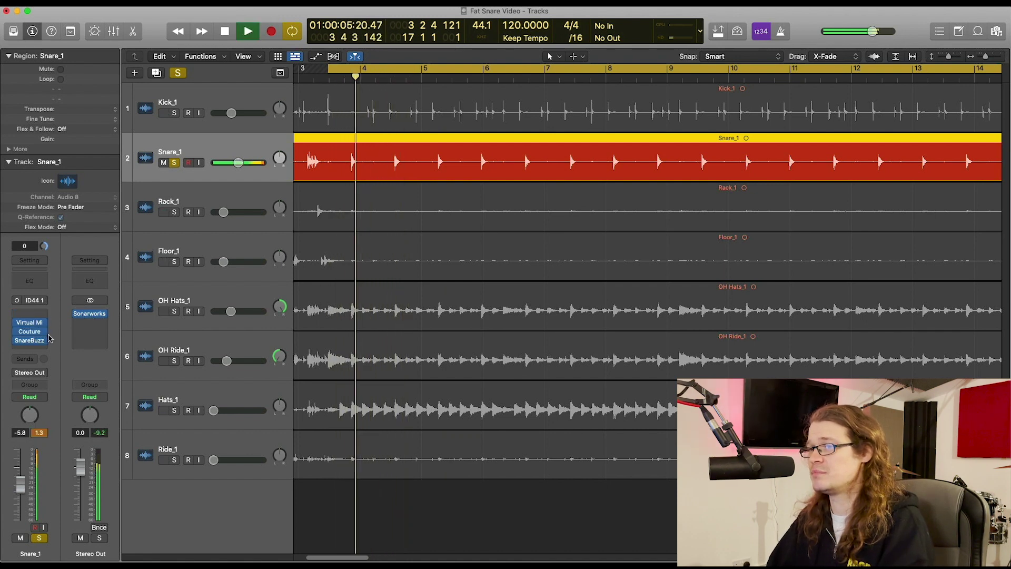
key(space)
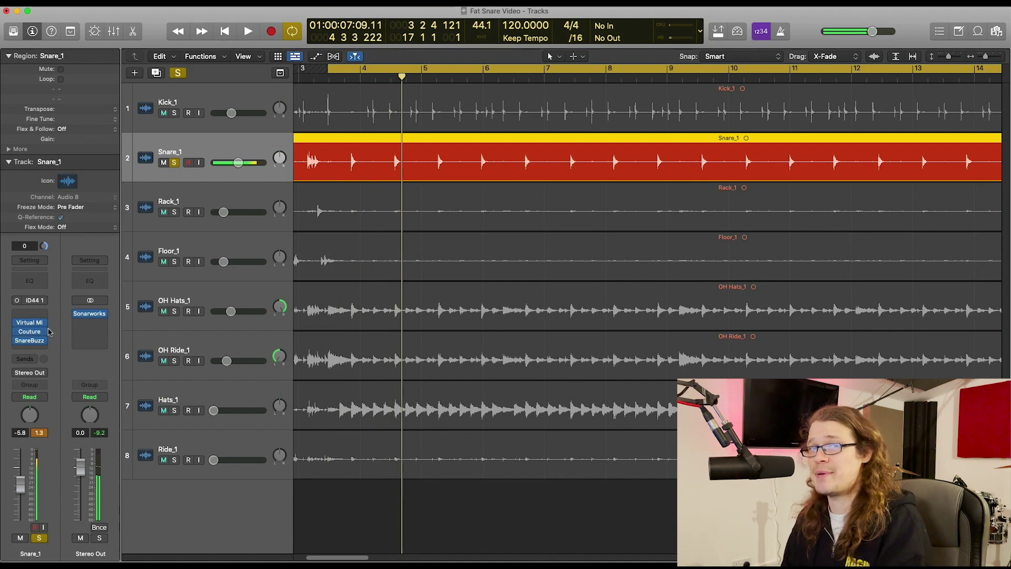